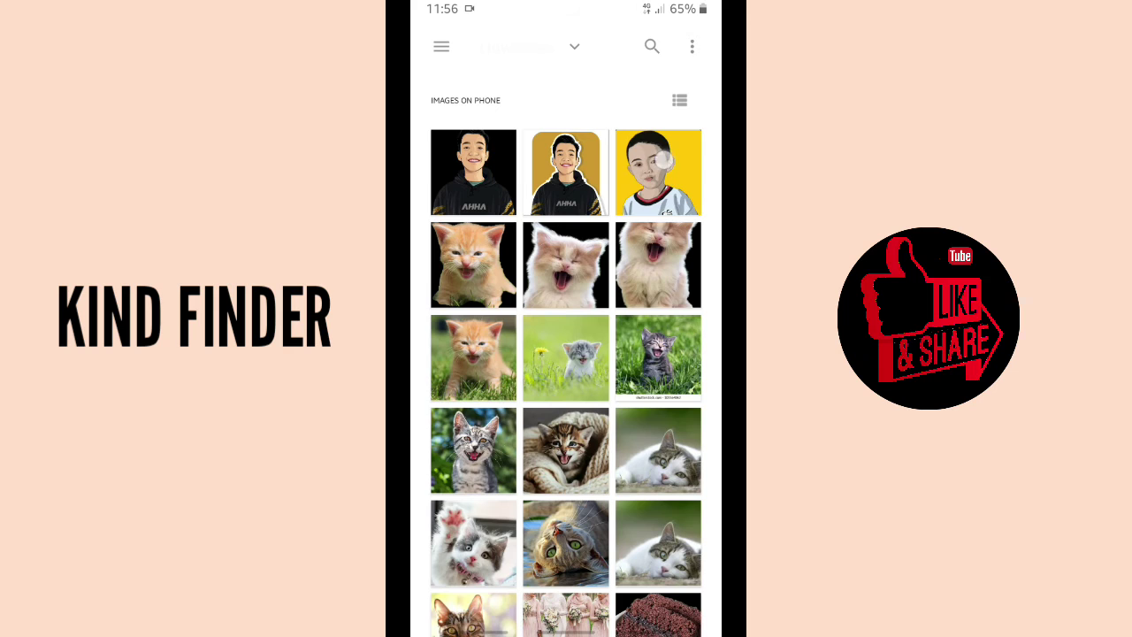
Import the uncropped boy portrait with the yellow background, enlarge it and centre it on the canvas.
click(665, 175)
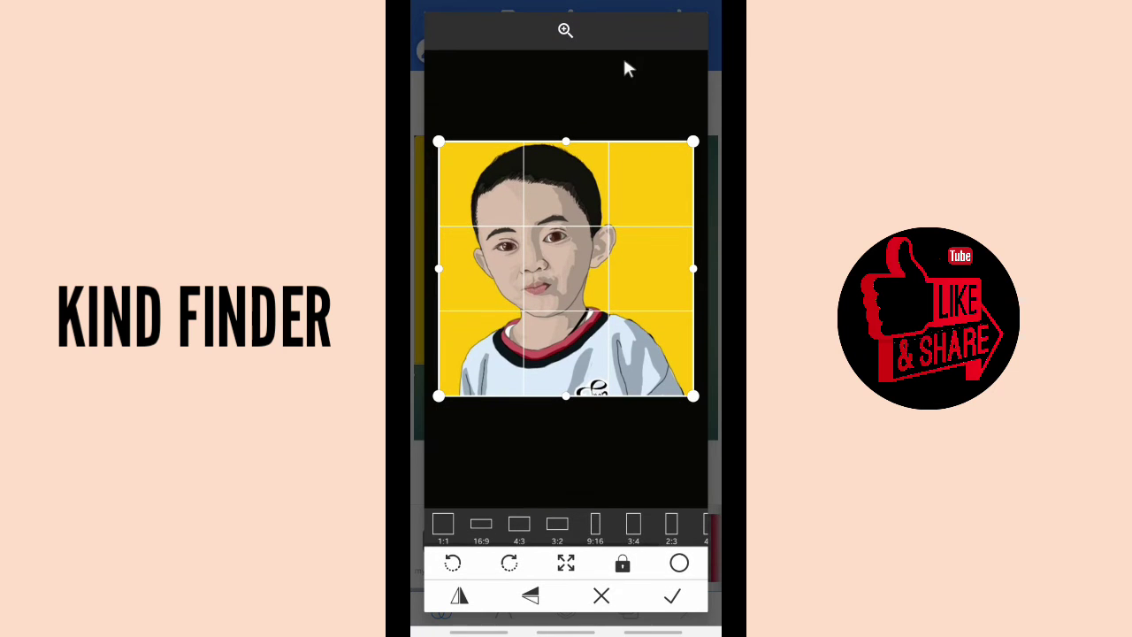
click(674, 601)
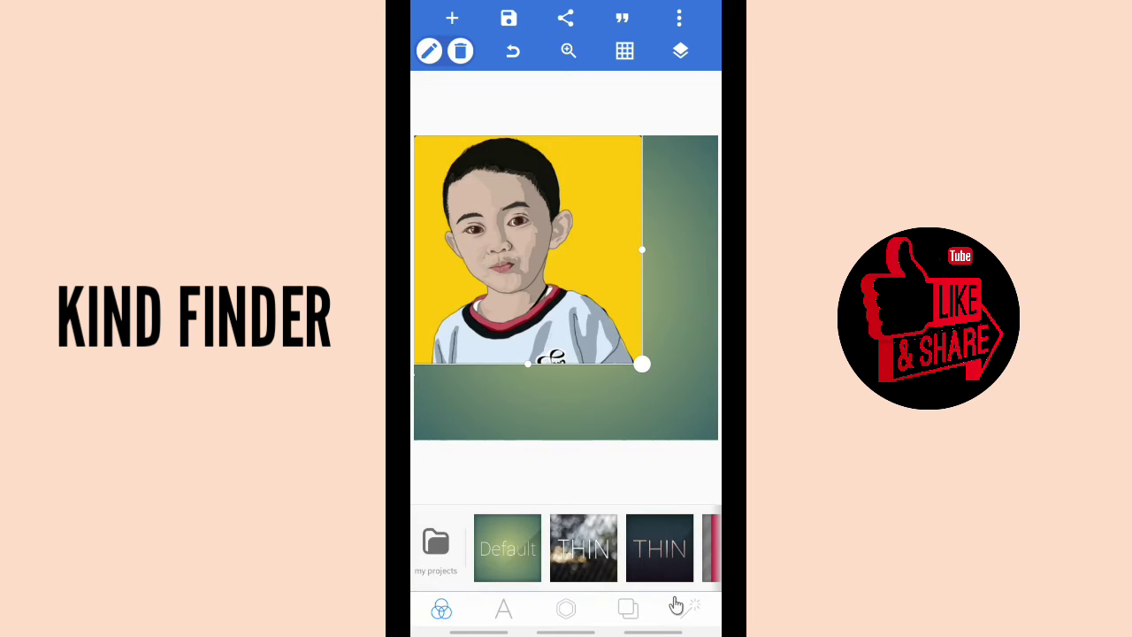
drag(631, 366, 688, 412)
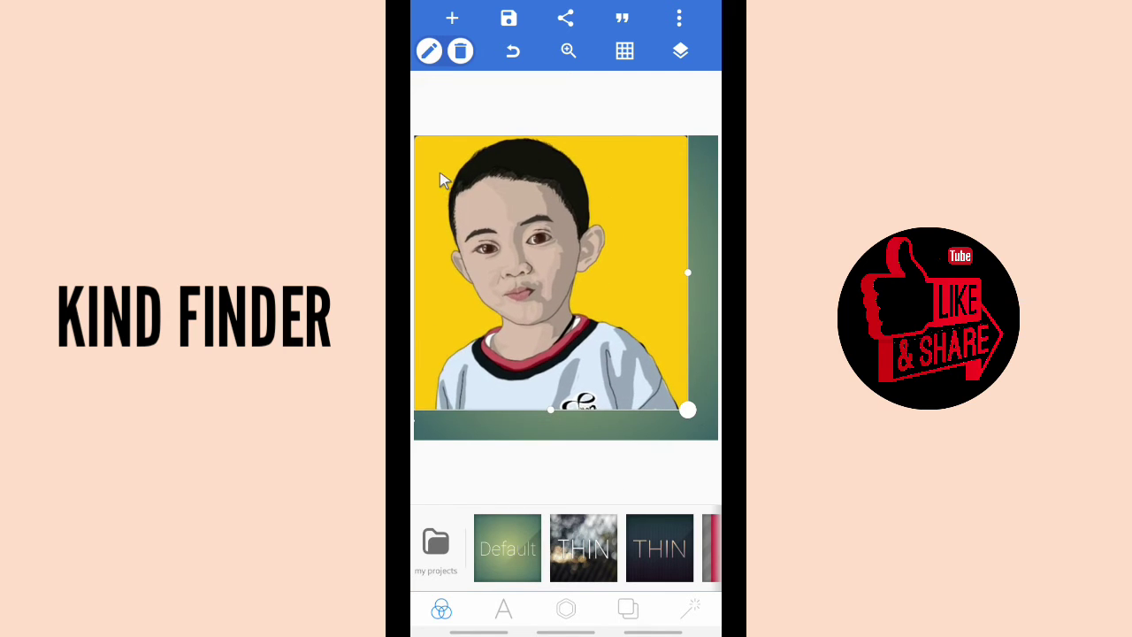
drag(440, 172, 488, 219)
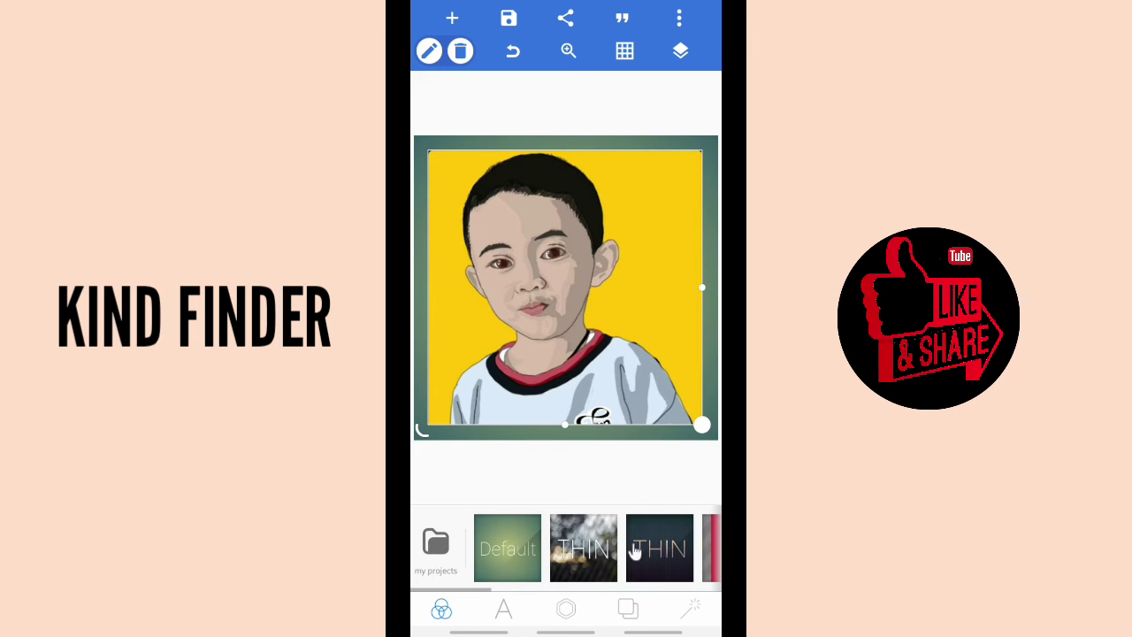
Enable Erase color for the boy portrait and pick its yellow background as the colour to remove.
click(566, 610)
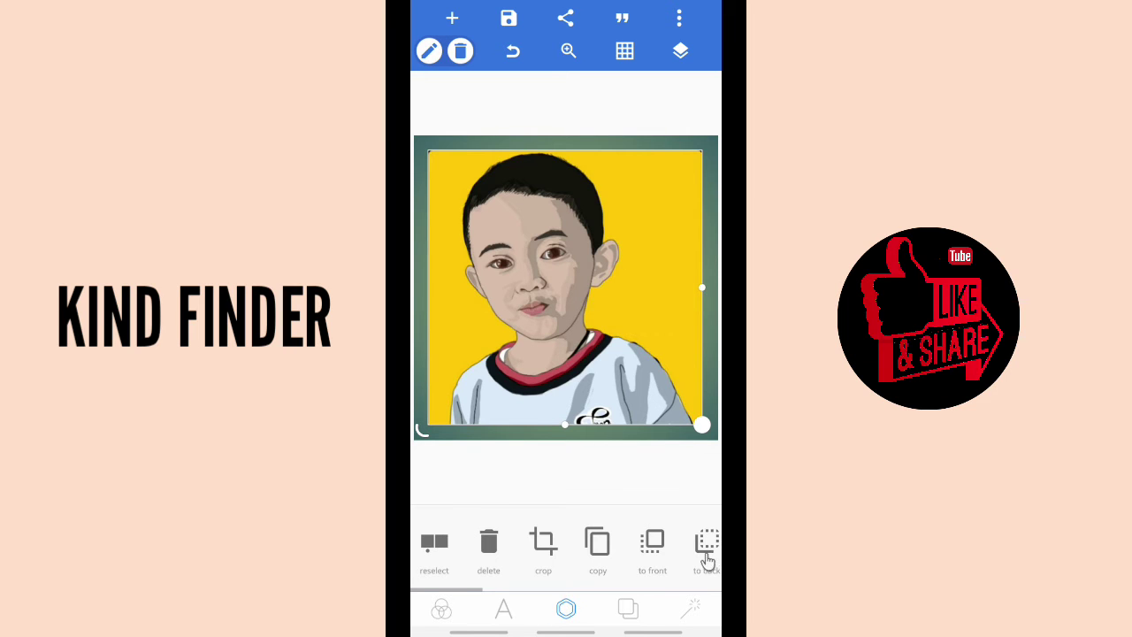
drag(708, 559, 575, 557)
drag(652, 545, 456, 556)
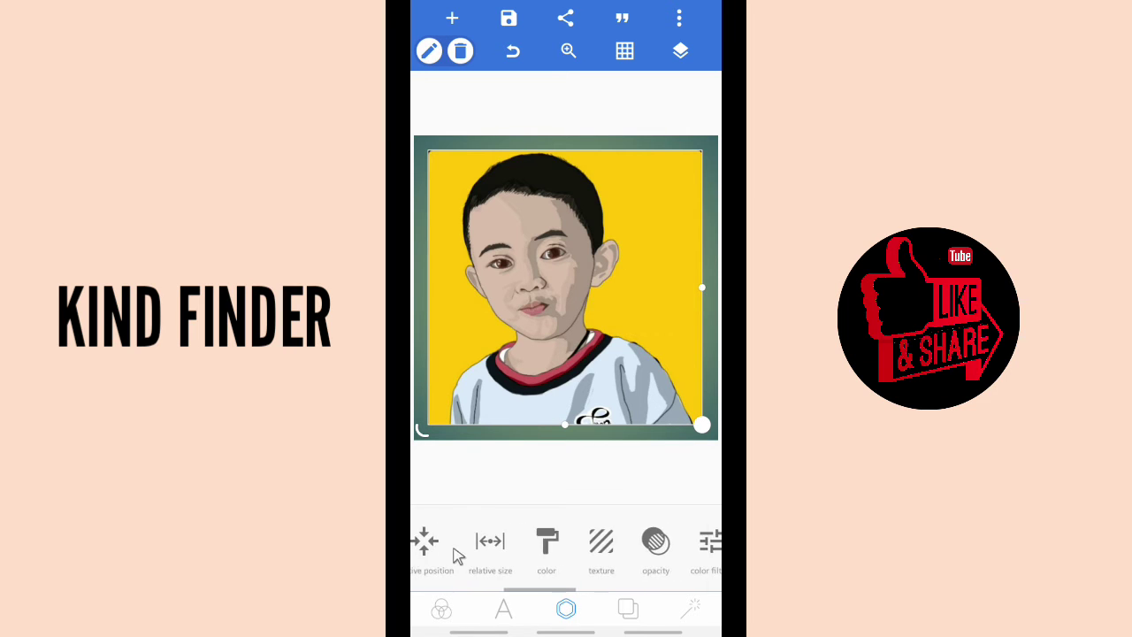
drag(663, 561, 495, 557)
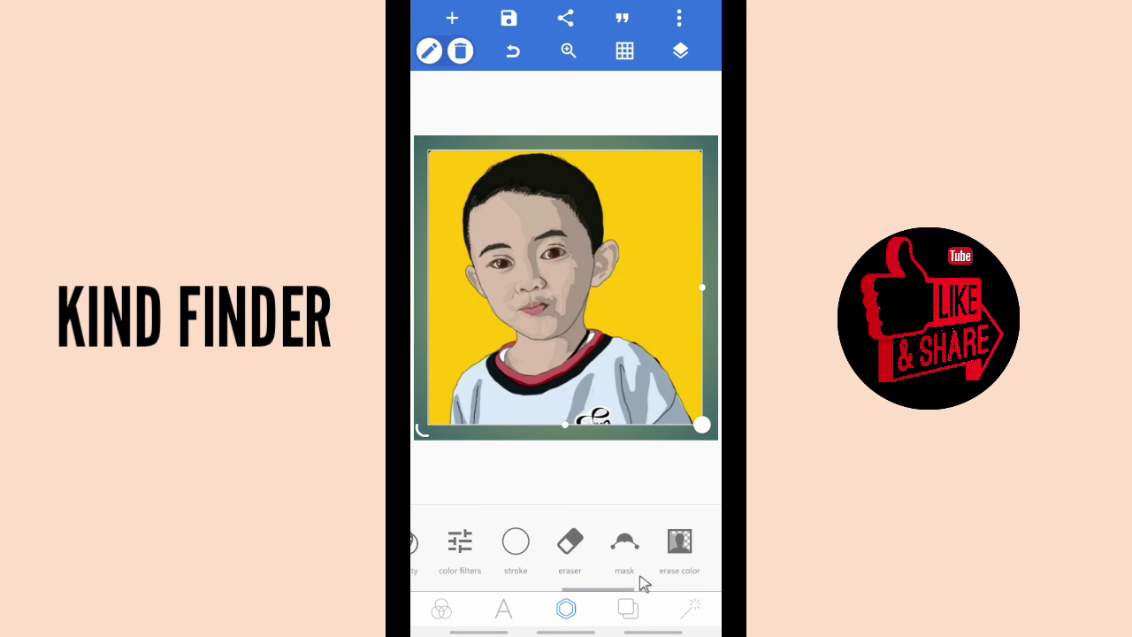
drag(686, 559, 584, 557)
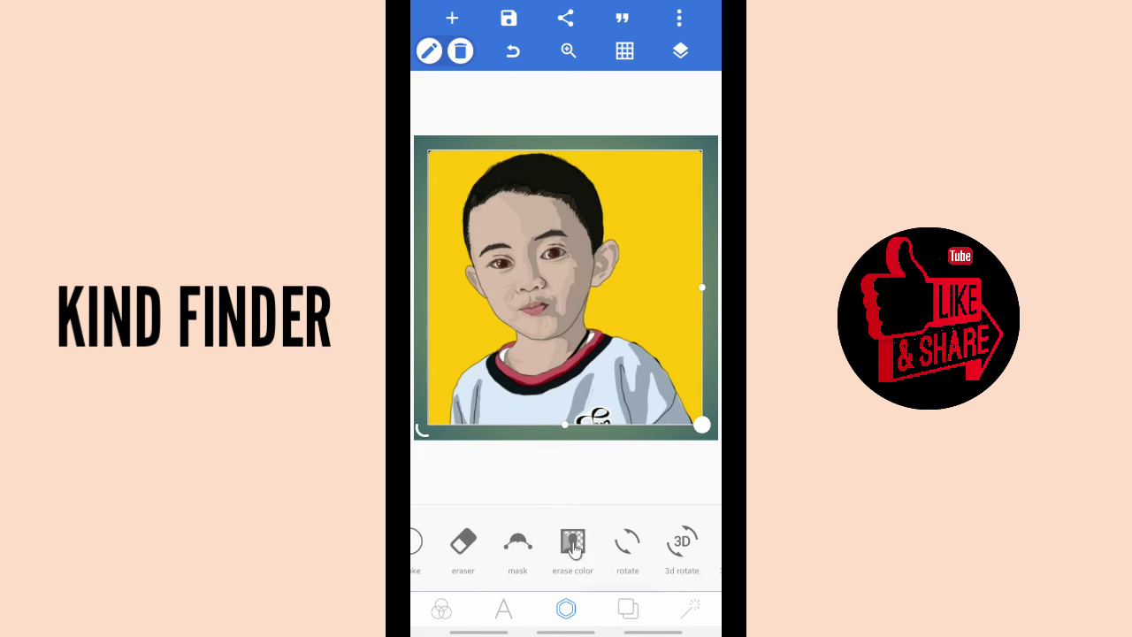
click(573, 548)
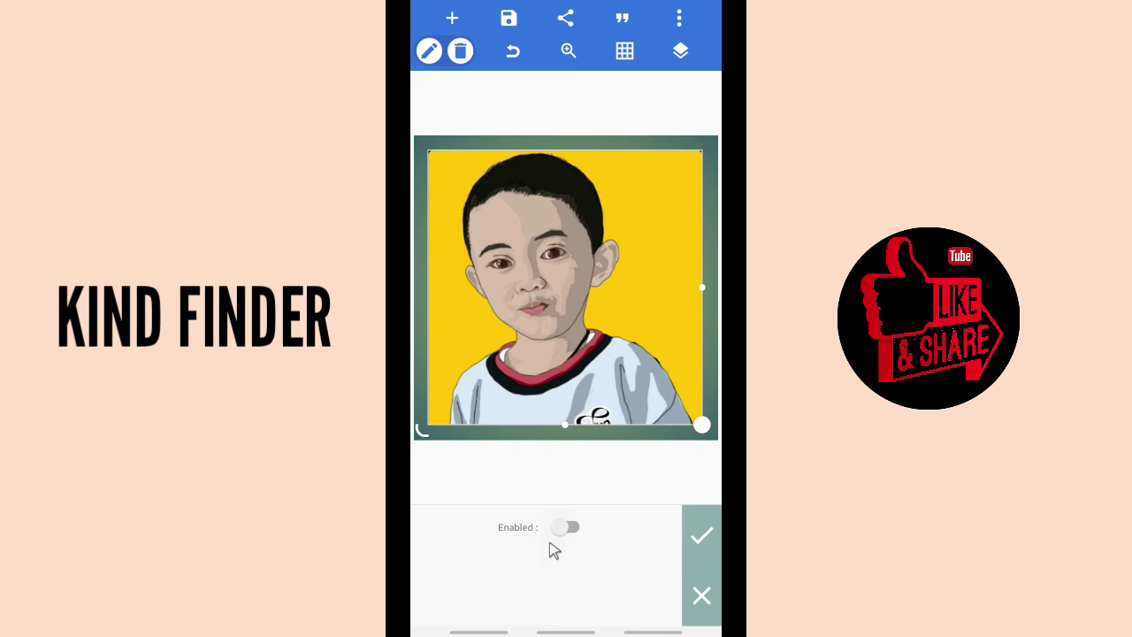
click(571, 528)
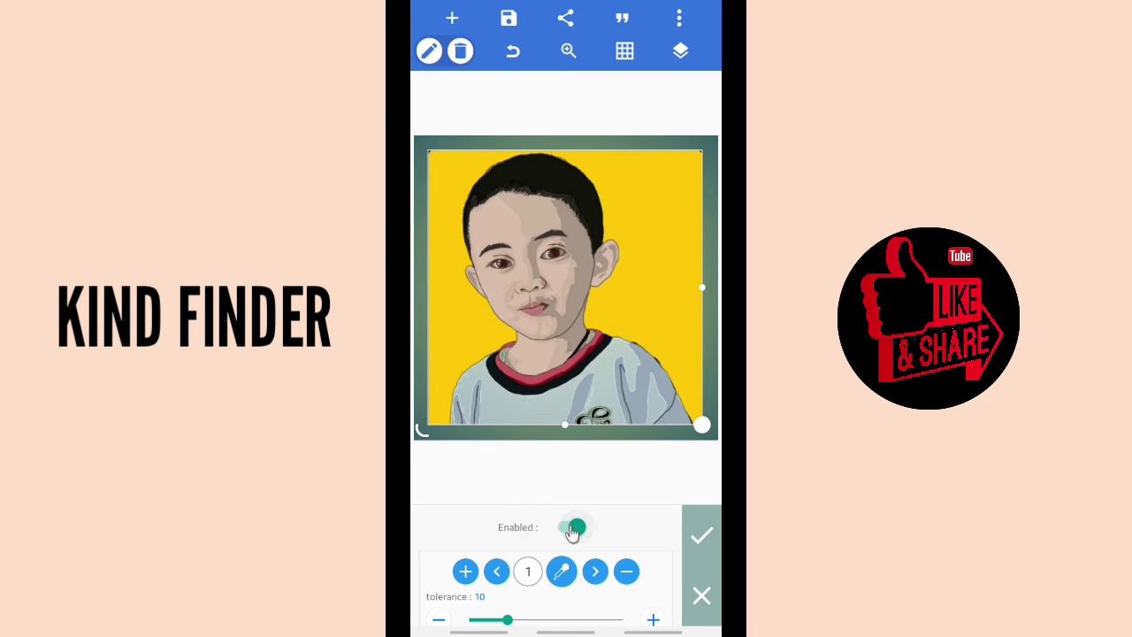
click(564, 575)
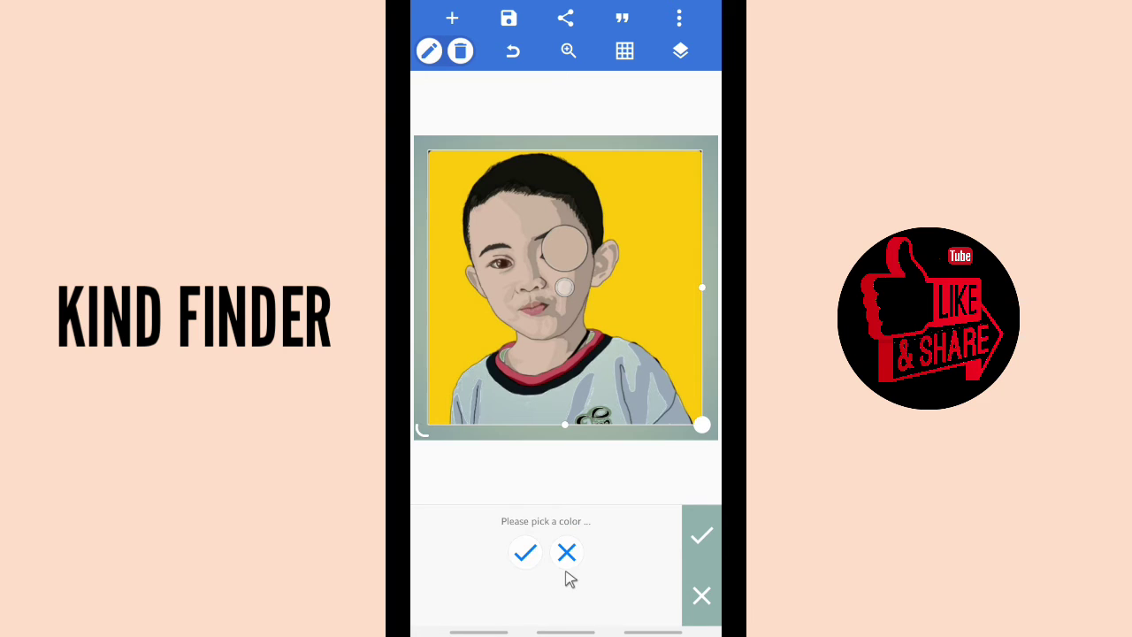
click(655, 206)
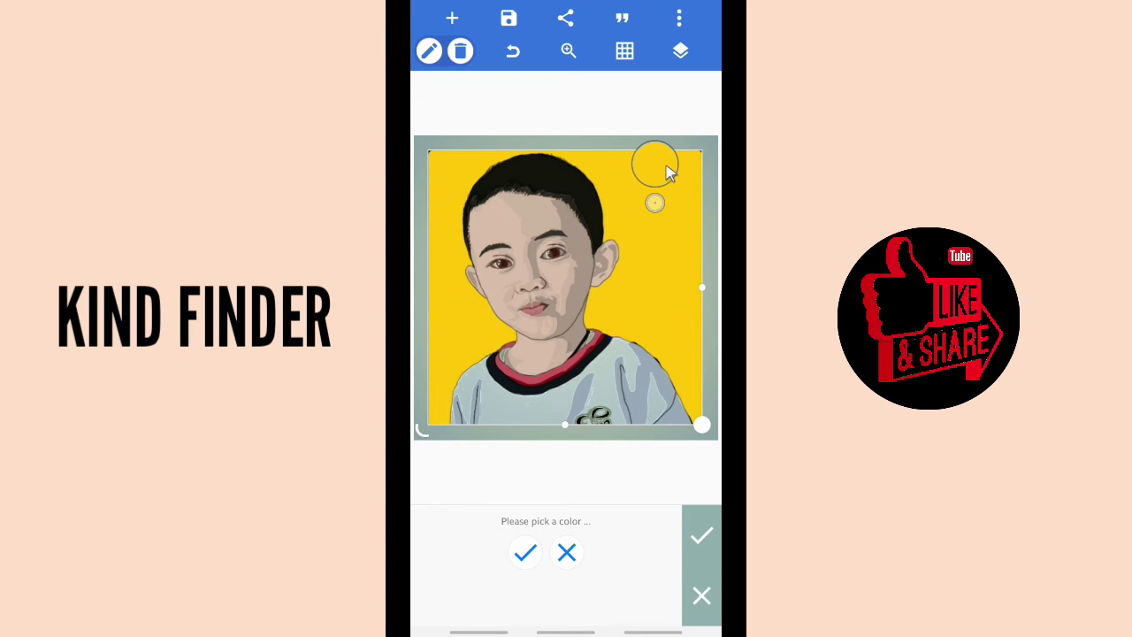
click(654, 272)
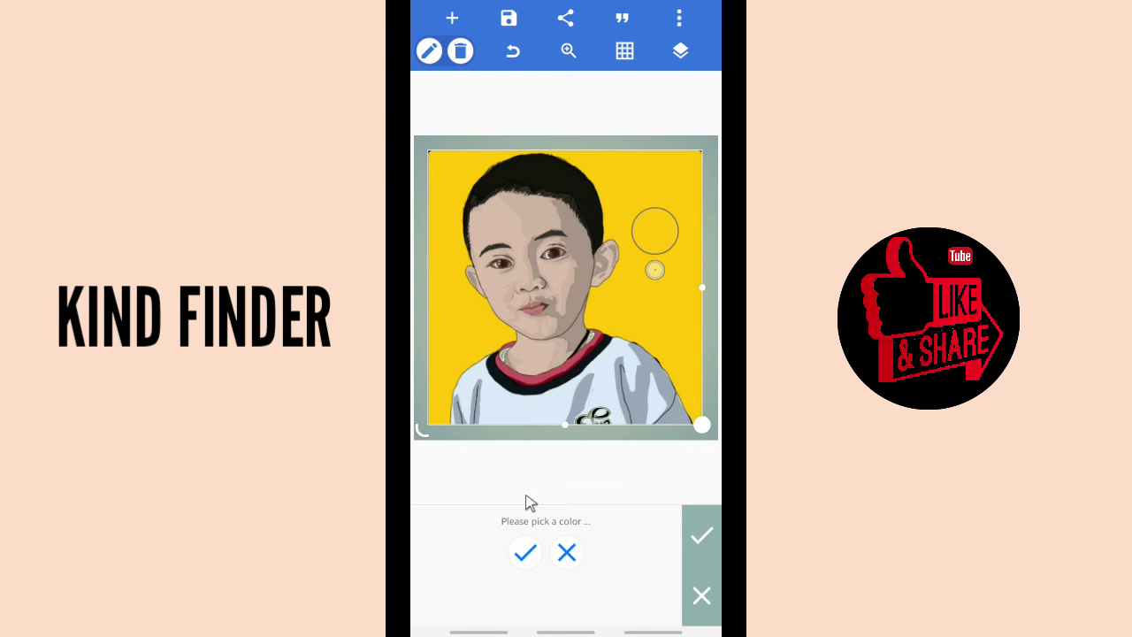
click(525, 555)
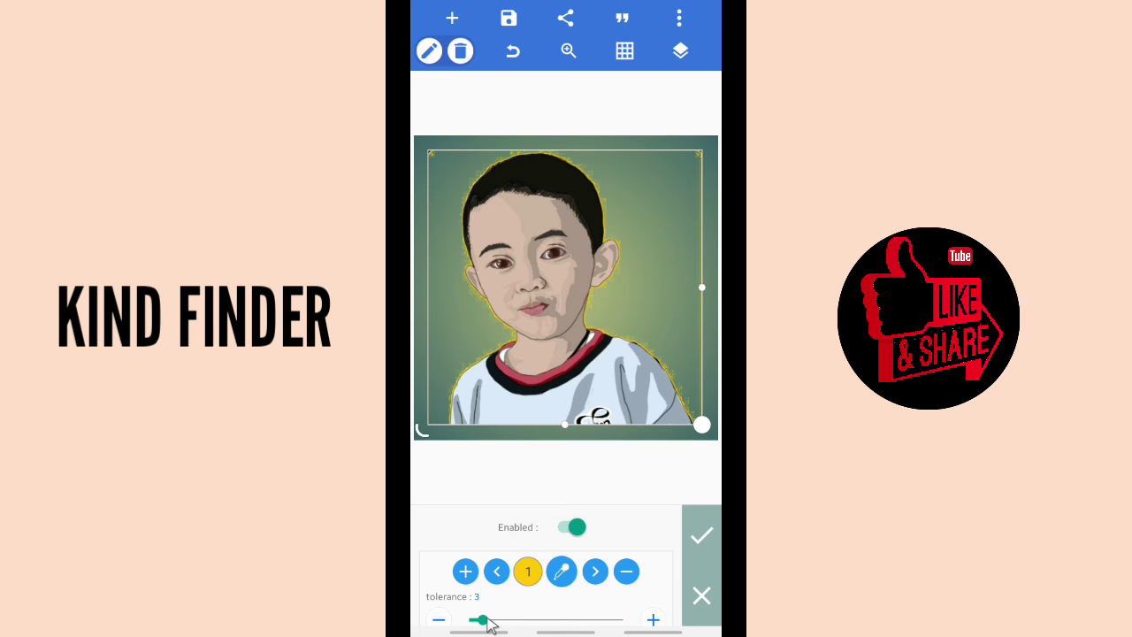
Set the colour erasing tolerance to 14 and smooth edges to 5, and apply it to the portrait.
scroll(505, 601, down, 1)
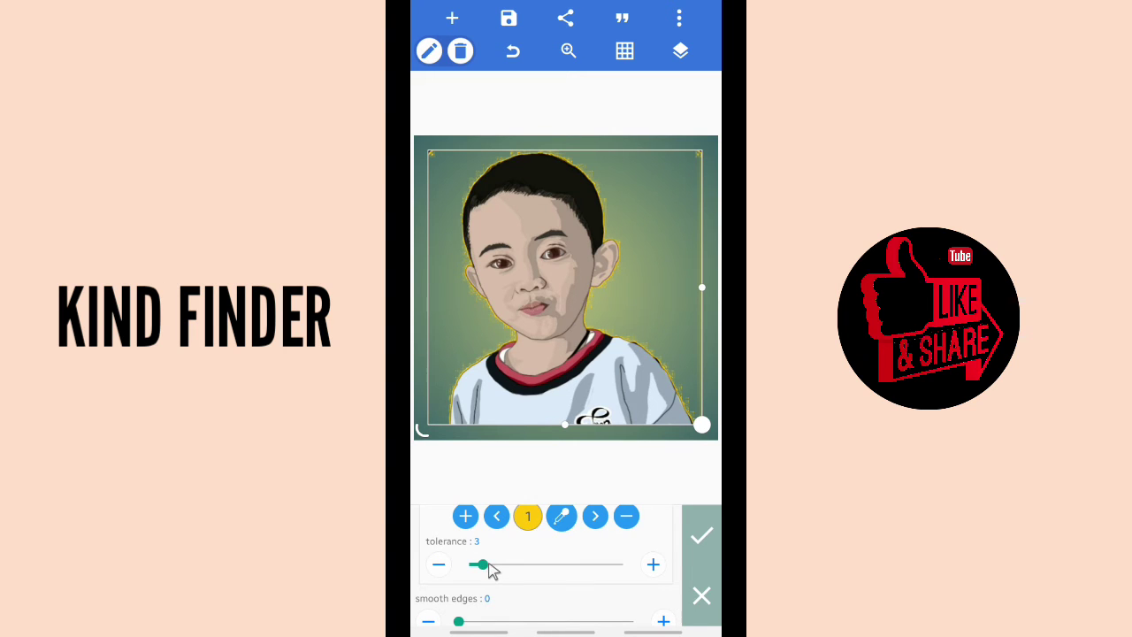
mouse_move(487, 566)
mouse_down()
mouse_move(579, 573)
mouse_move(469, 566)
mouse_up()
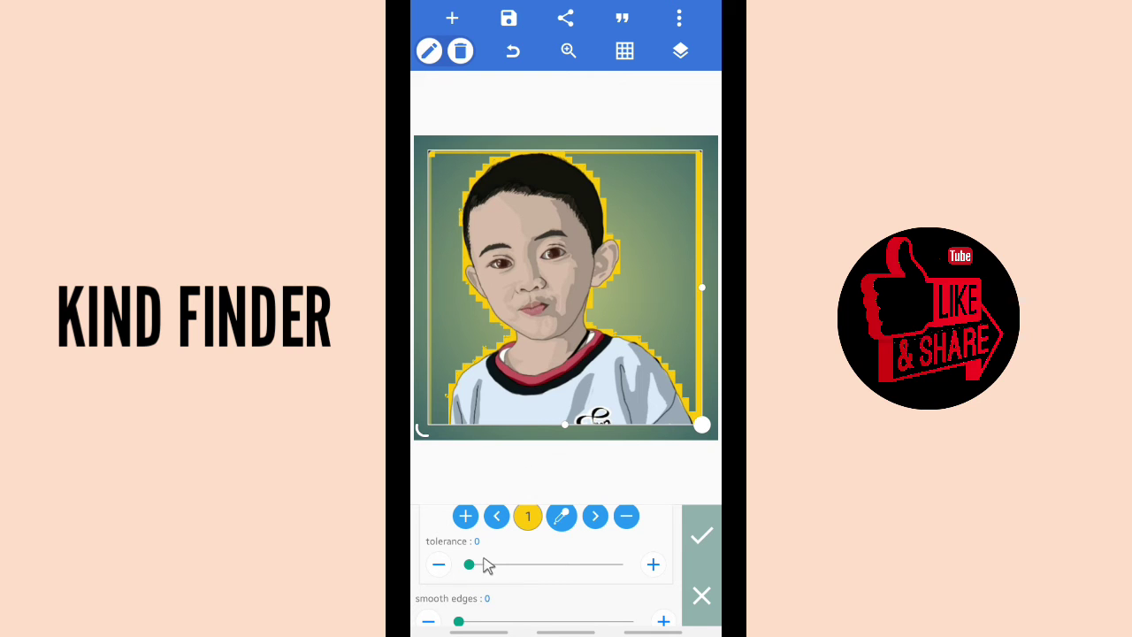
drag(475, 568, 530, 578)
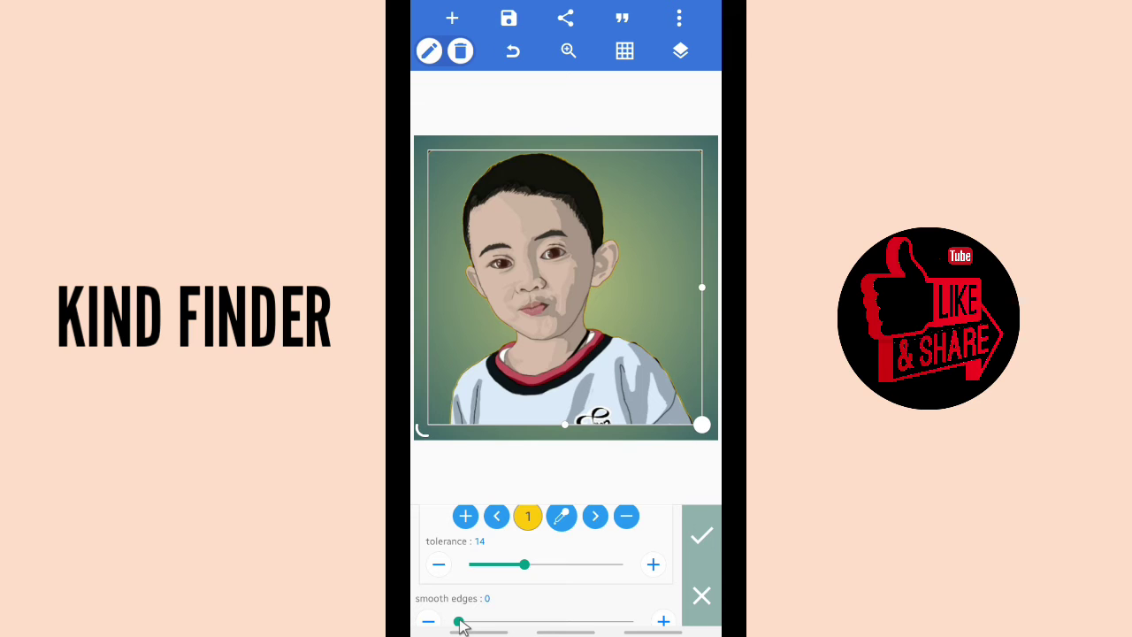
drag(460, 622, 538, 589)
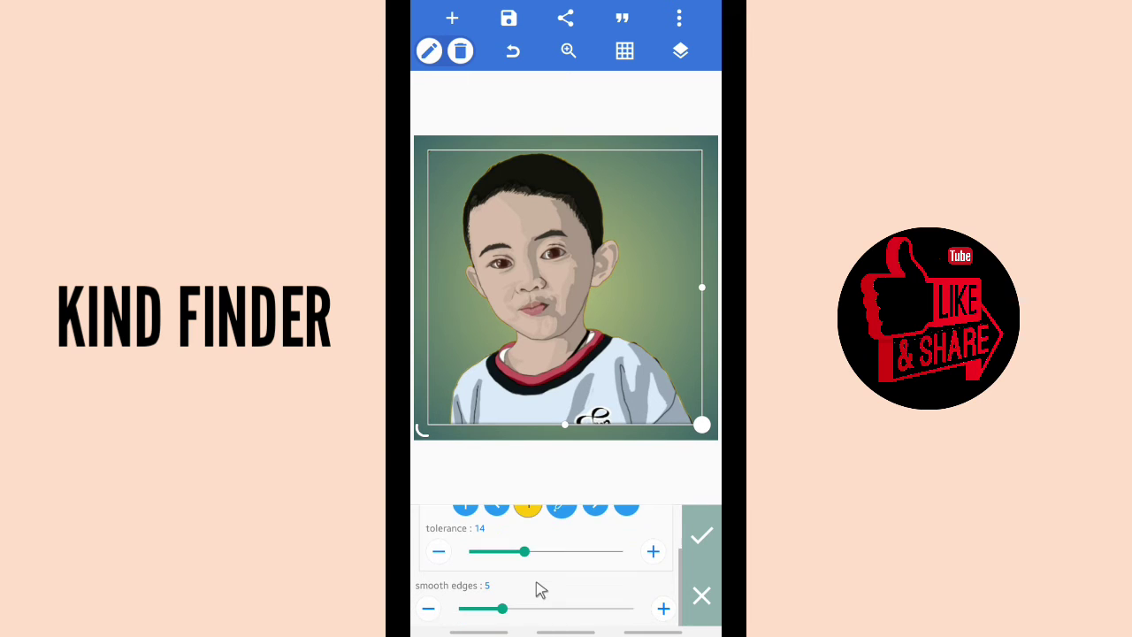
click(700, 538)
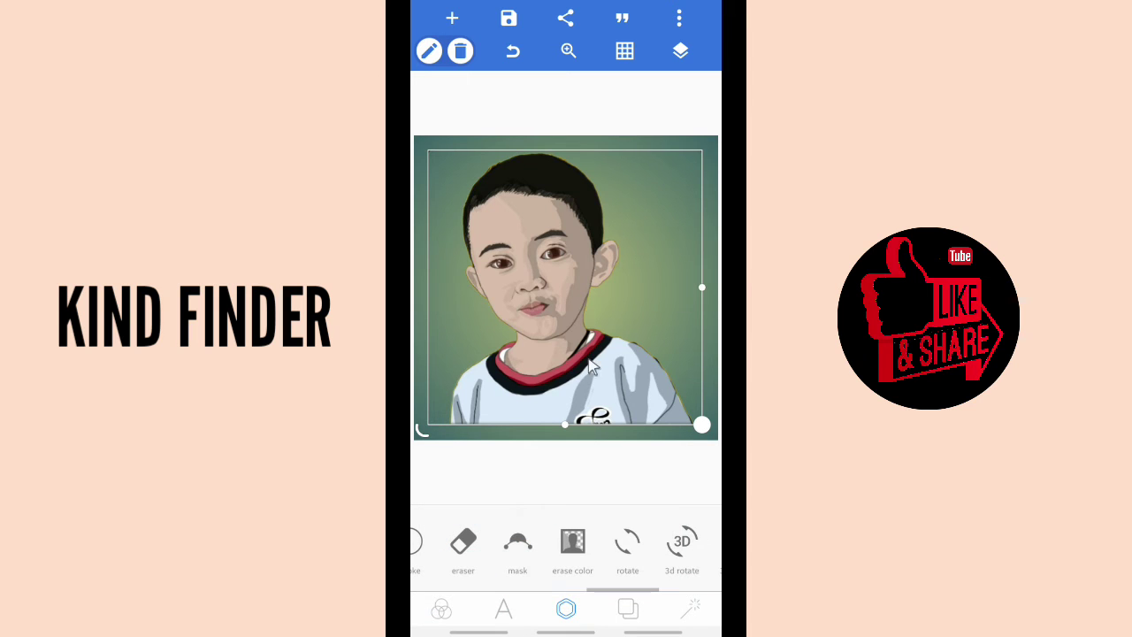
Save the canvas to the gallery as a JPG image with default dimensions.
click(509, 19)
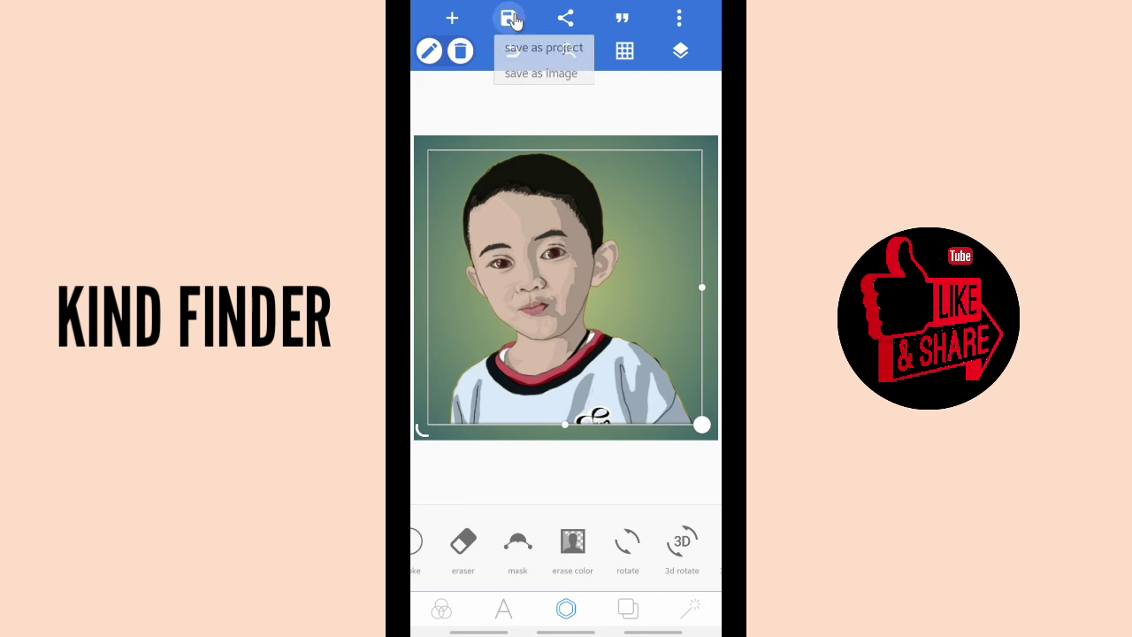
click(536, 77)
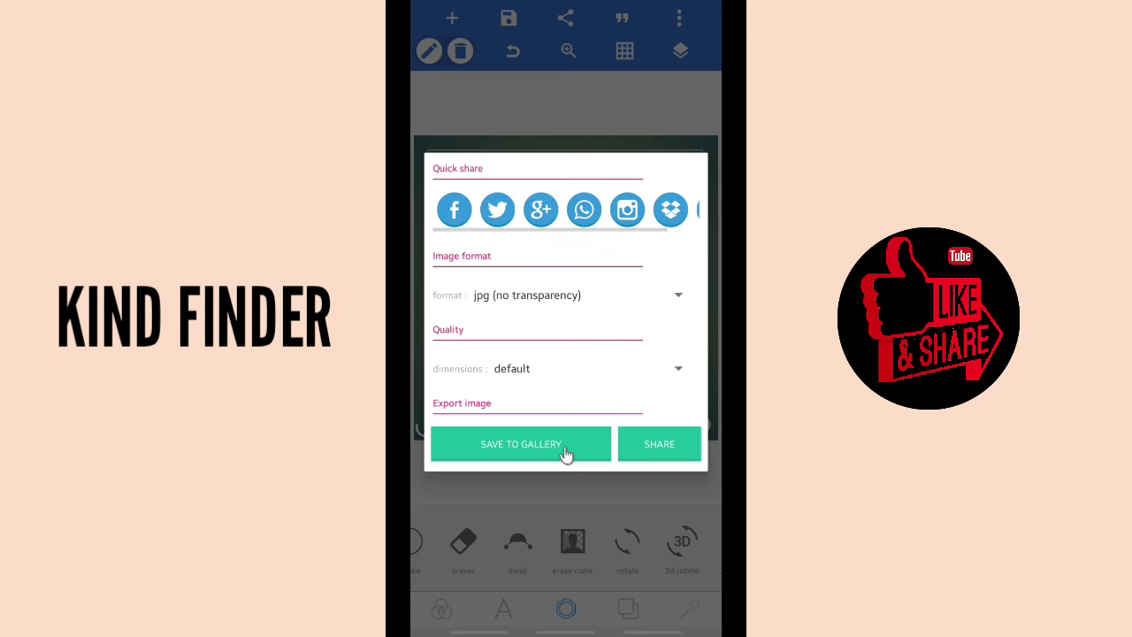
click(558, 445)
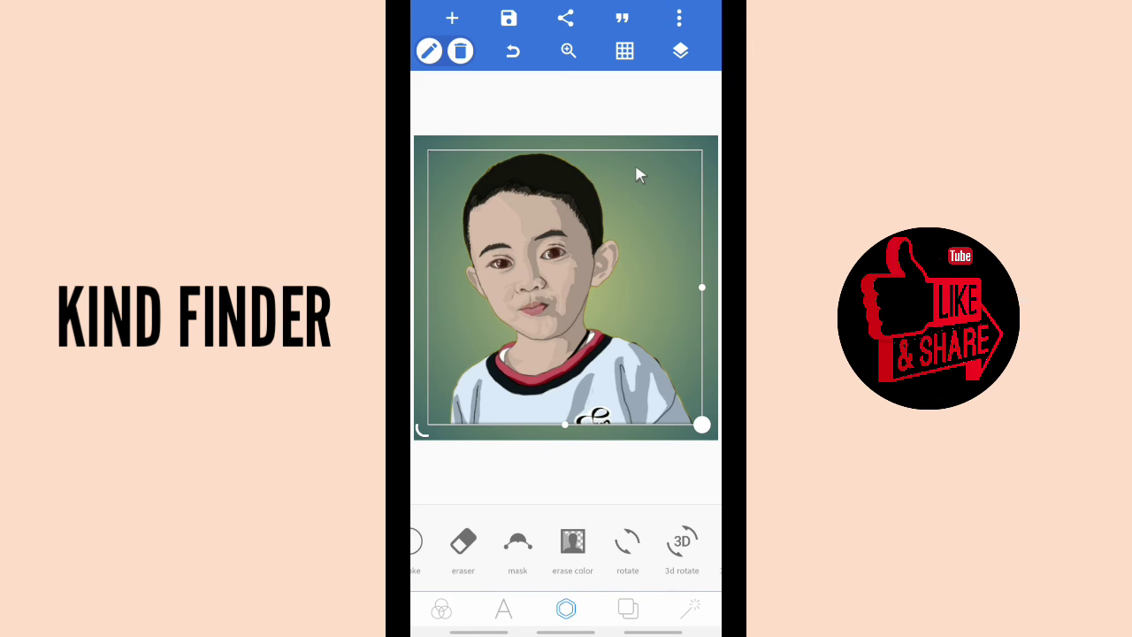
Delete the boy portrait from the canvas and choose the grey tabby kitten photo from the gallery.
click(461, 52)
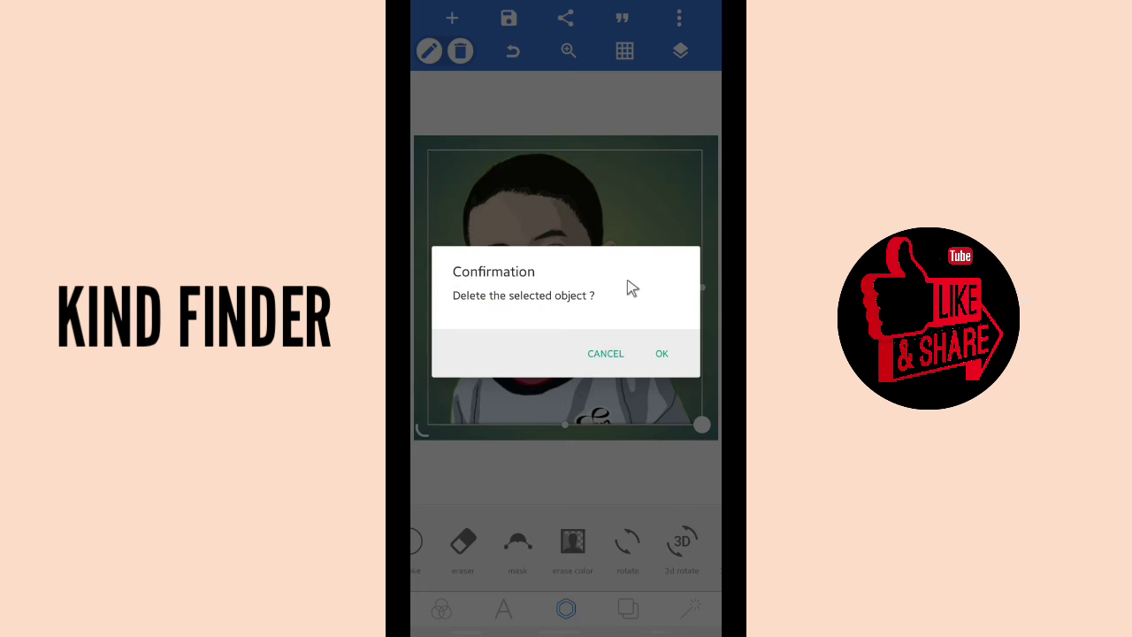
click(661, 354)
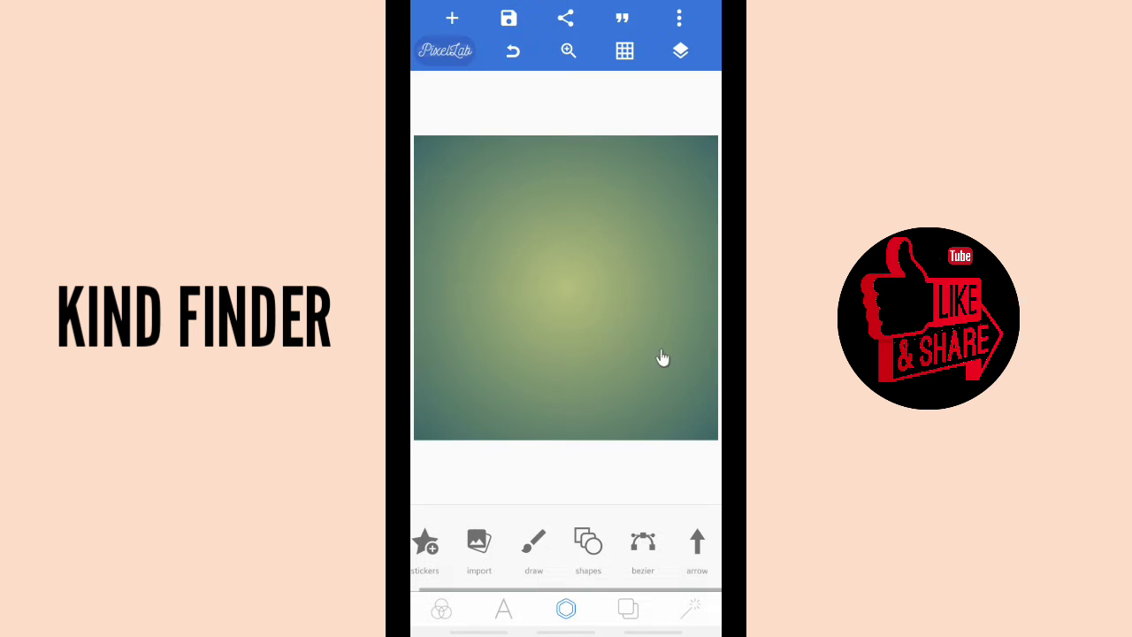
click(450, 17)
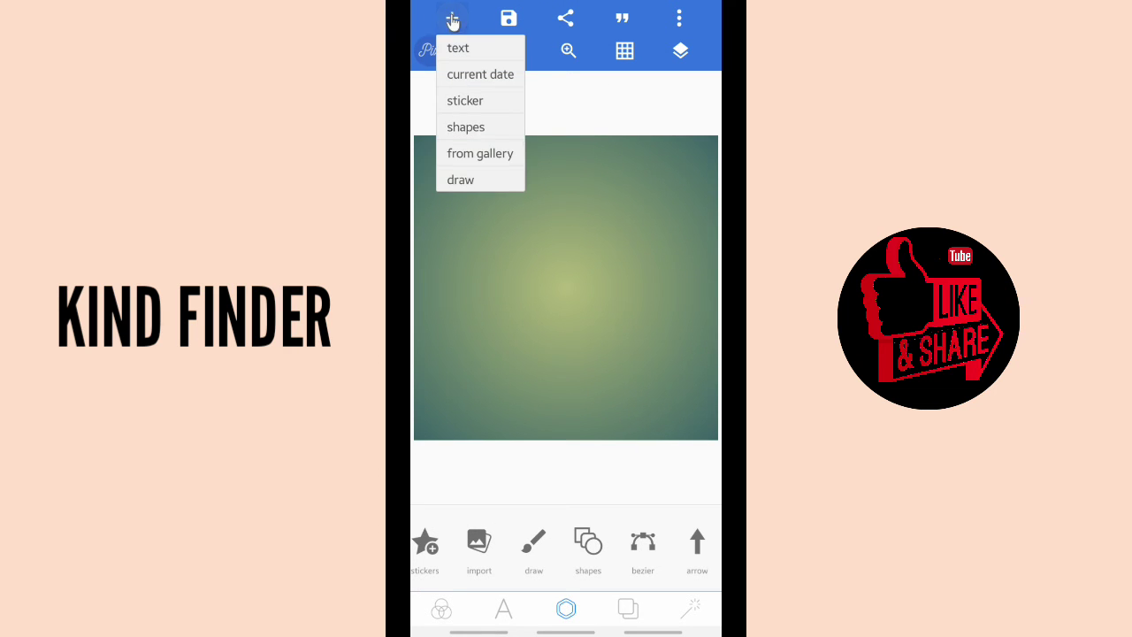
click(494, 152)
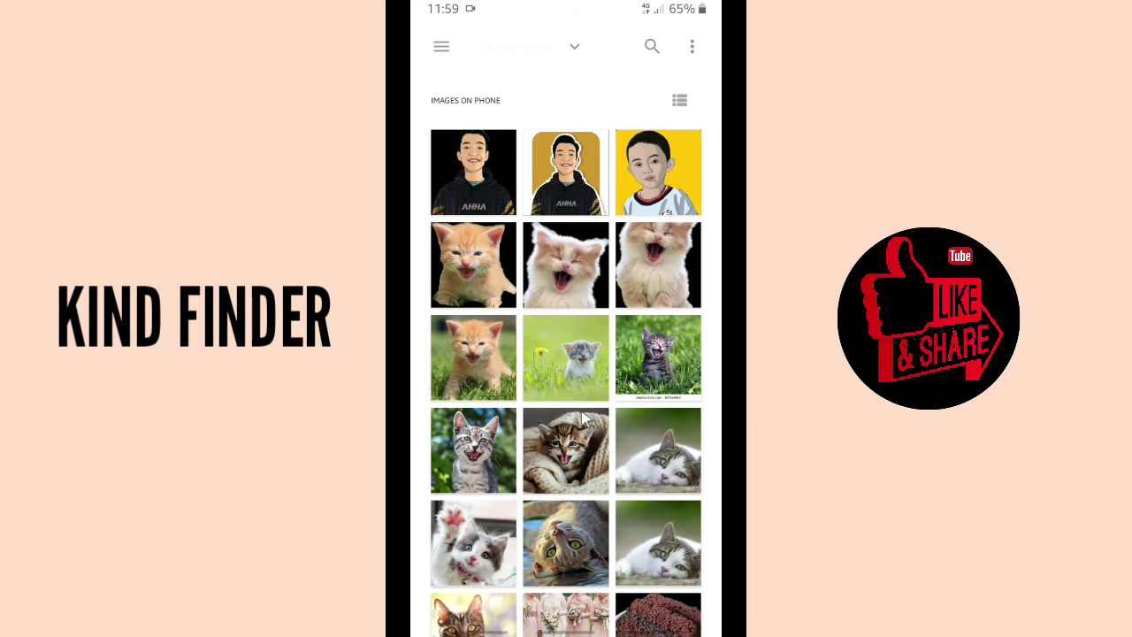
click(482, 451)
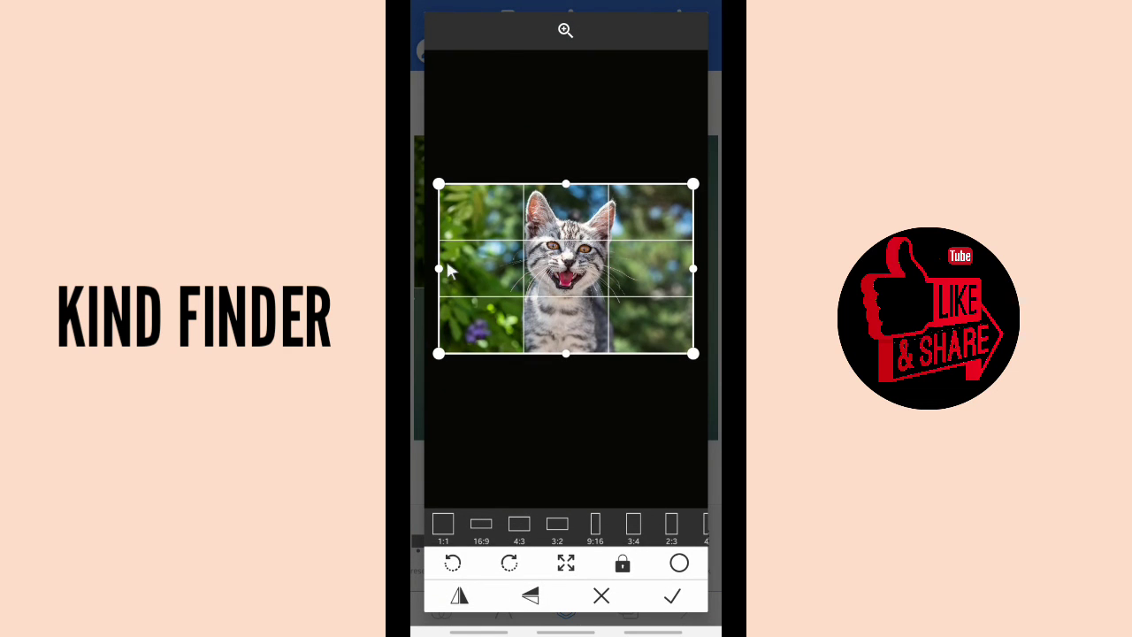
Crop the kitten photo narrower on both sides, then enlarge it and centre it on the canvas.
drag(447, 266, 482, 268)
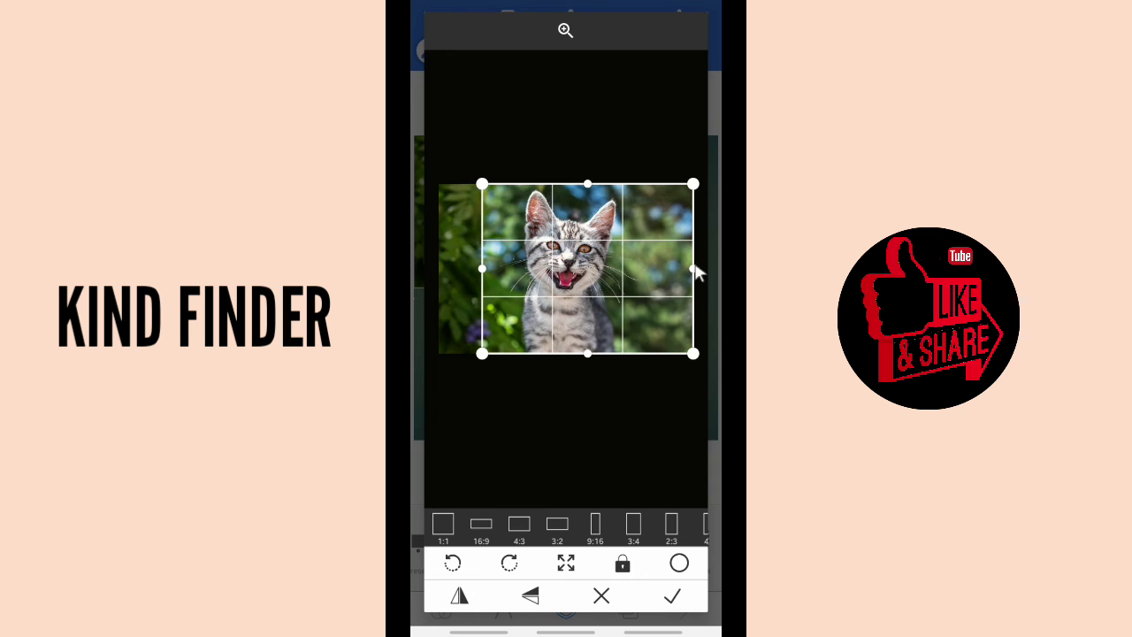
drag(697, 274, 659, 271)
click(674, 597)
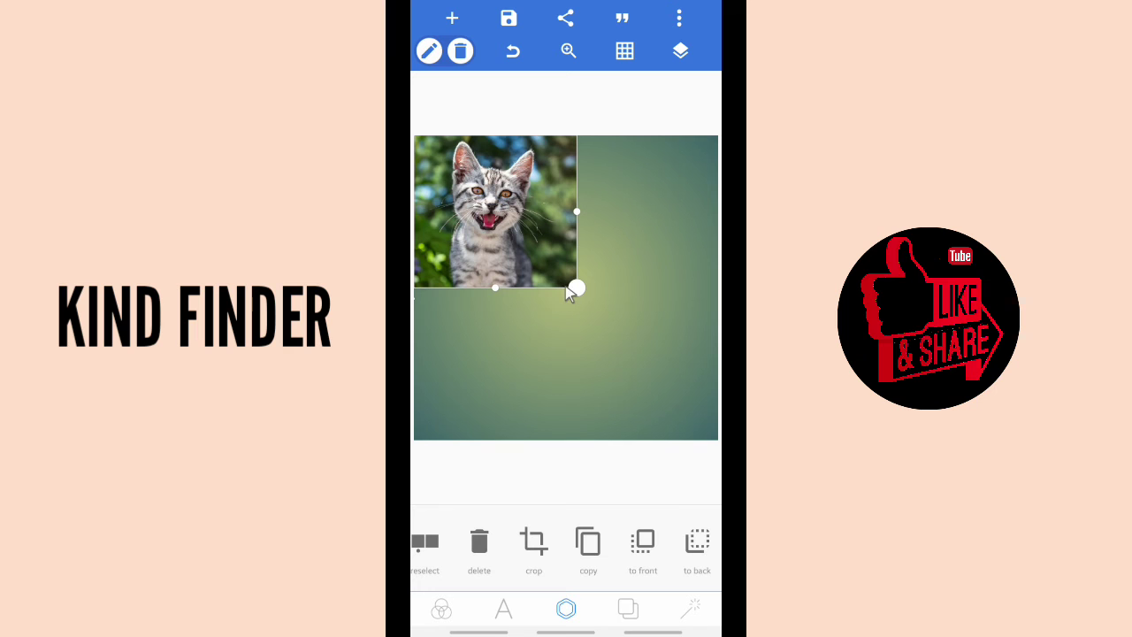
drag(571, 294, 676, 461)
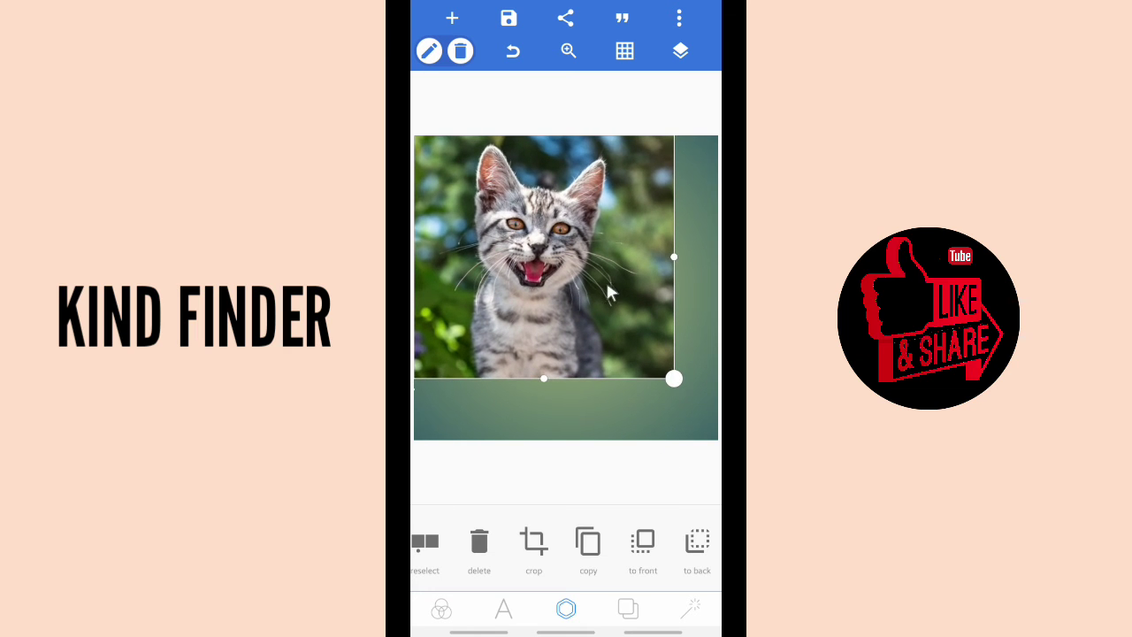
drag(607, 284, 626, 315)
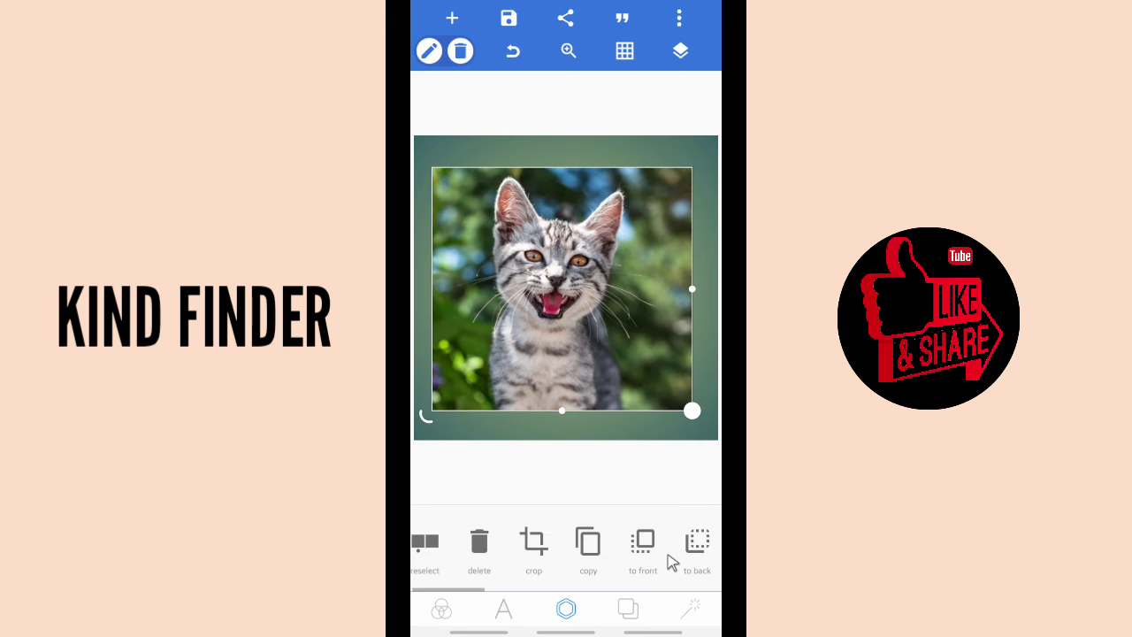
Enable Erase color for the kitten photo and pick the dark green of its upper background as the colour to remove.
drag(668, 554, 503, 561)
drag(652, 541, 531, 539)
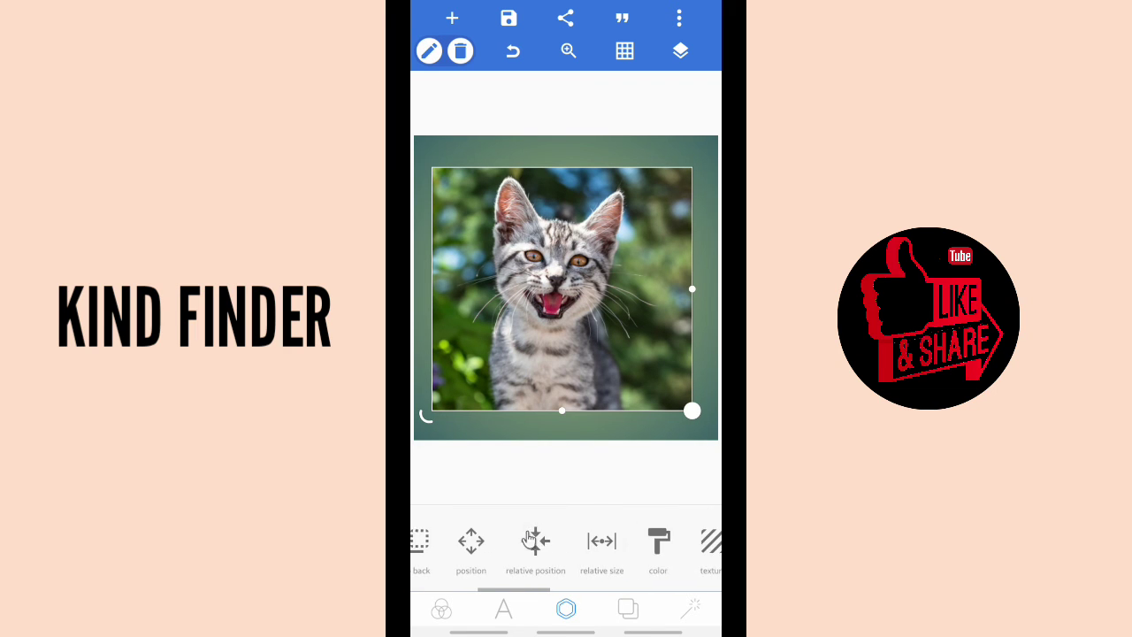
mouse_move(611, 561)
mouse_down()
mouse_move(531, 561)
mouse_move(631, 561)
mouse_move(460, 541)
mouse_move(672, 542)
mouse_up()
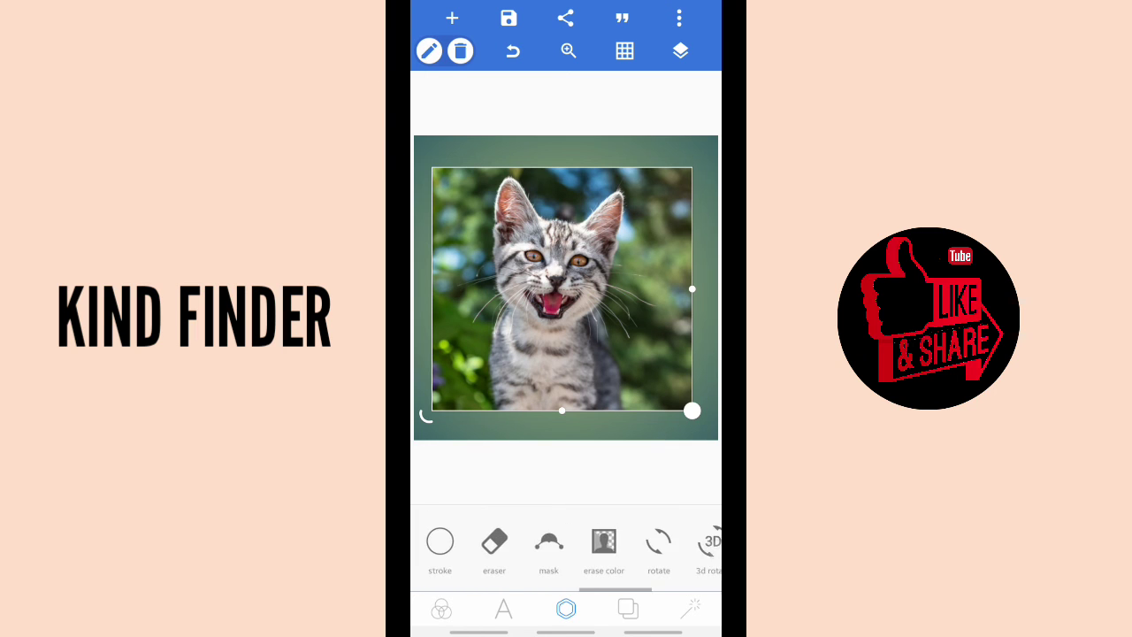
click(604, 541)
click(566, 527)
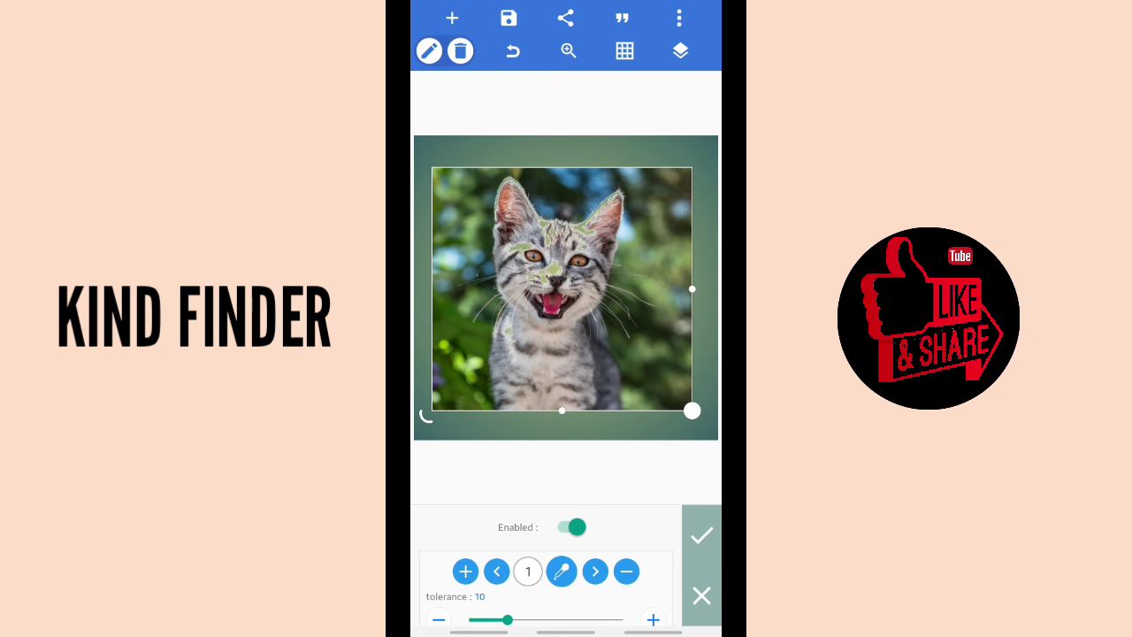
click(563, 573)
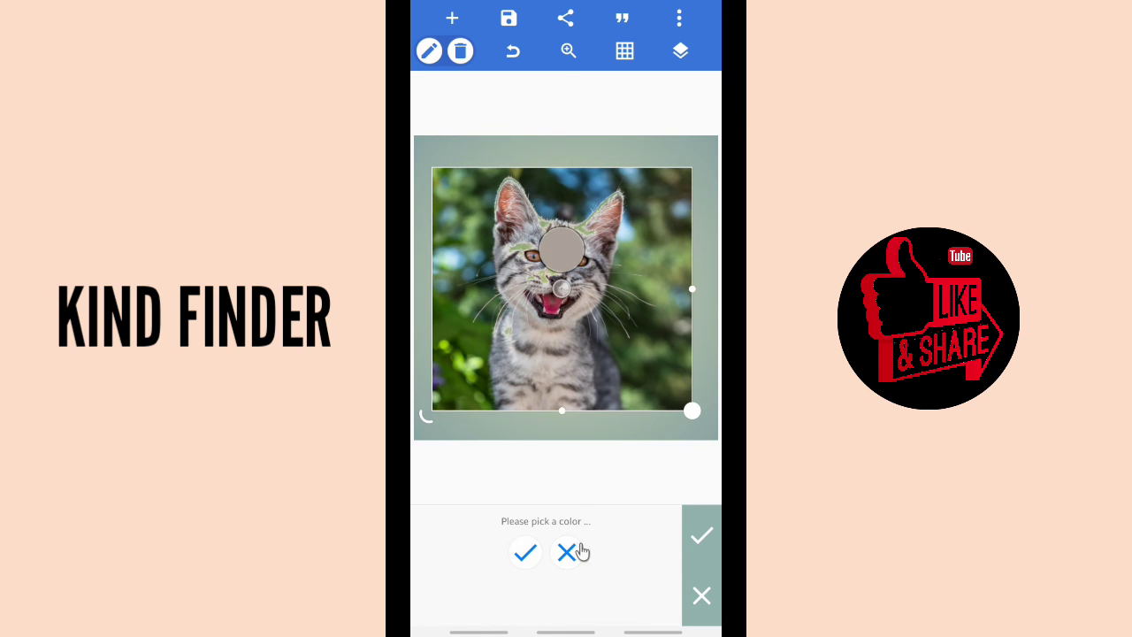
click(641, 267)
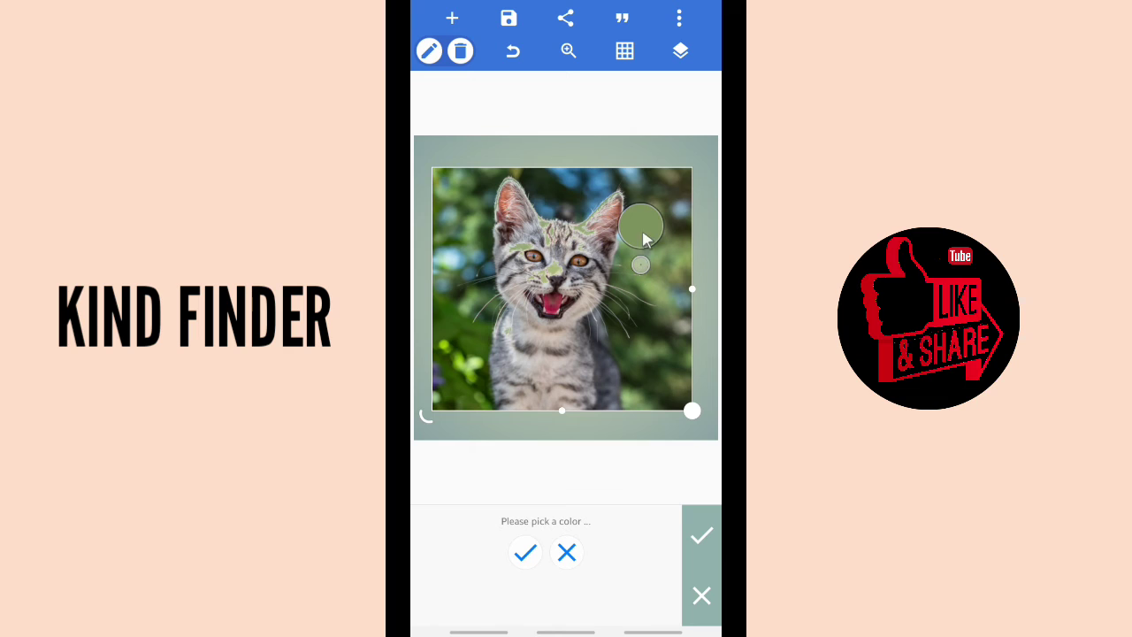
drag(641, 221, 664, 196)
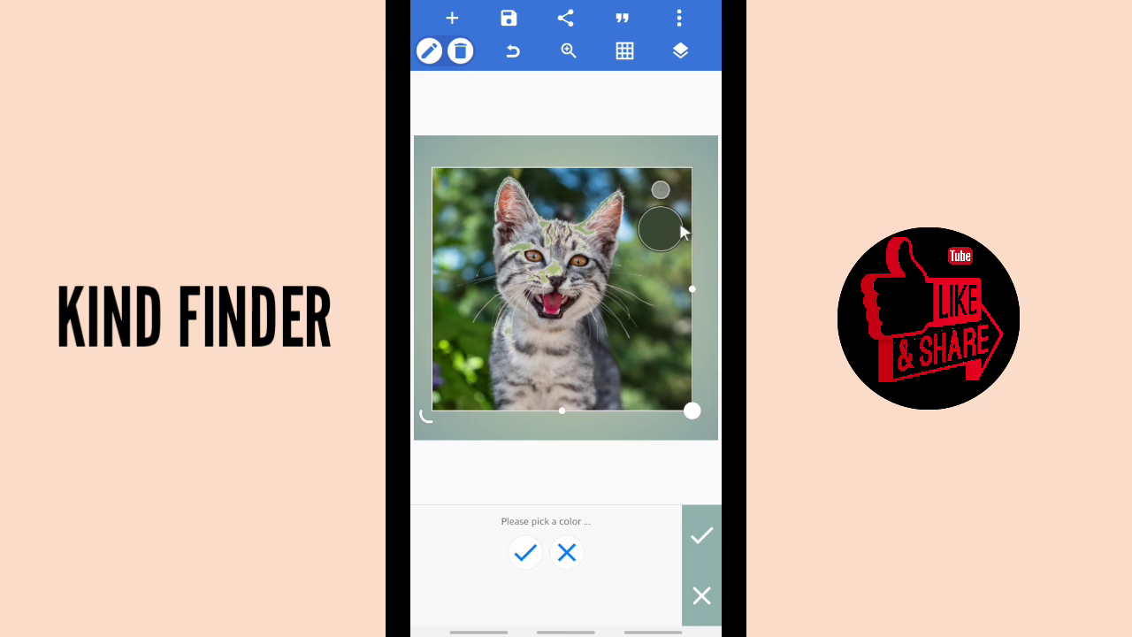
click(528, 553)
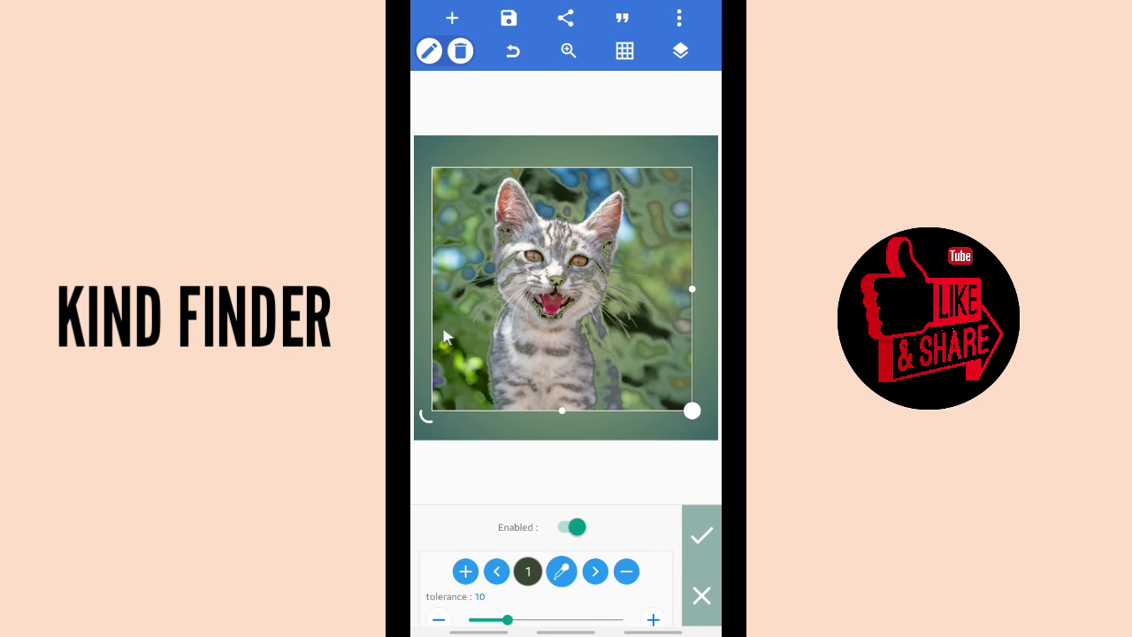